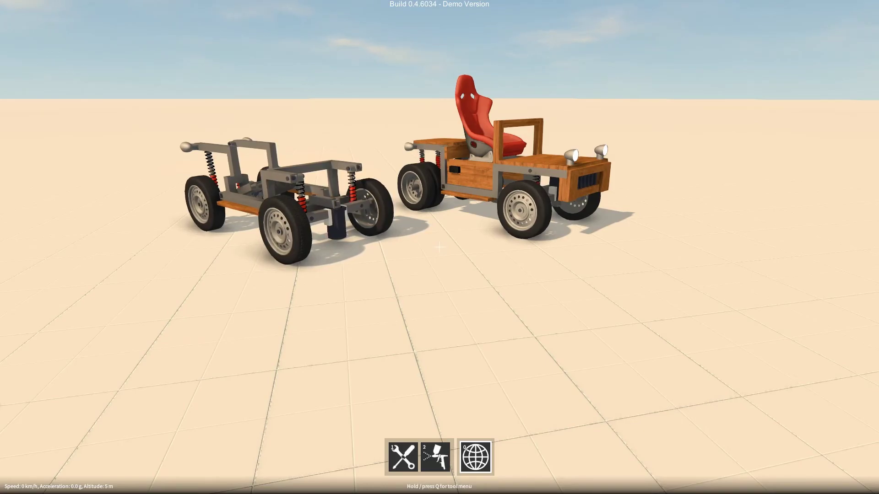
Step: Inspect the steel-beam chassis, coil suspension and motor up close, and drive it forward
{"action": "key", "text": "w"}
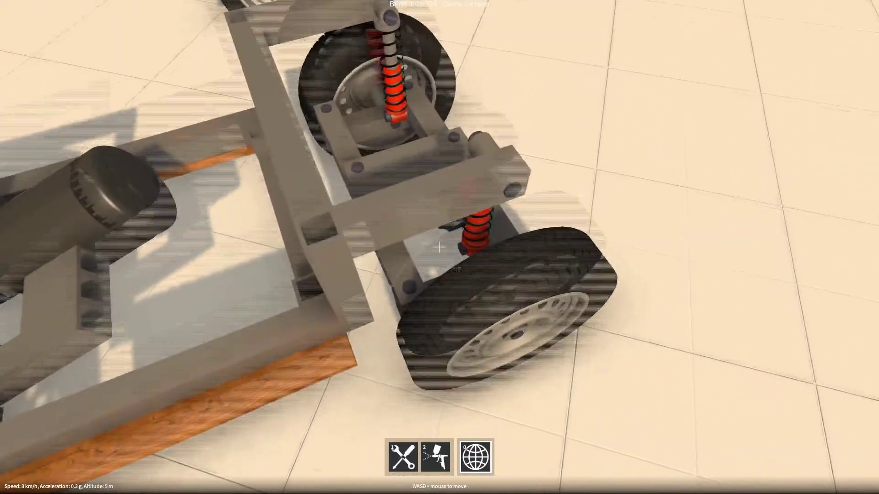
{"action": "key", "text": "w"}
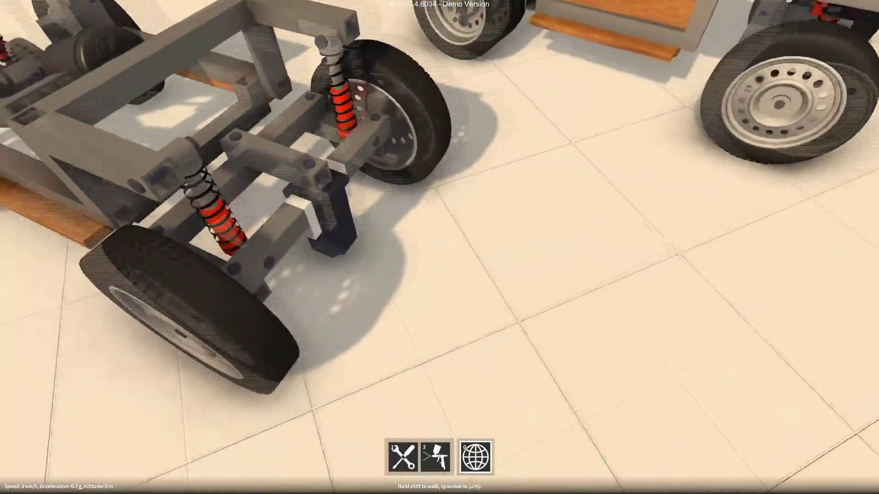
{"action": "key", "text": "Return"}
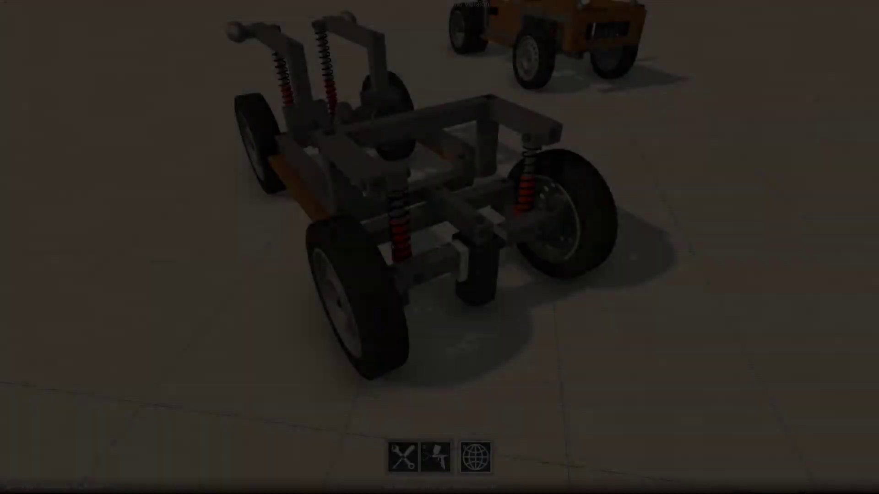
{"action": "key", "text": "w"}
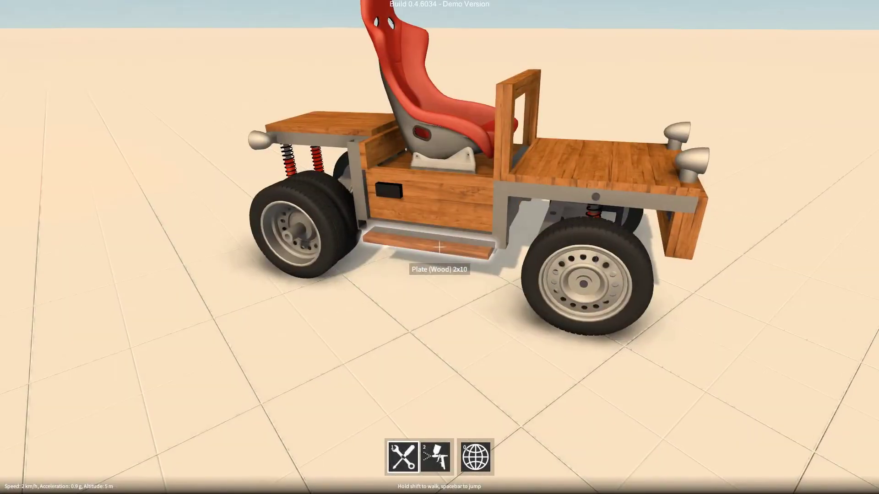
{"action": "key", "text": "s"}
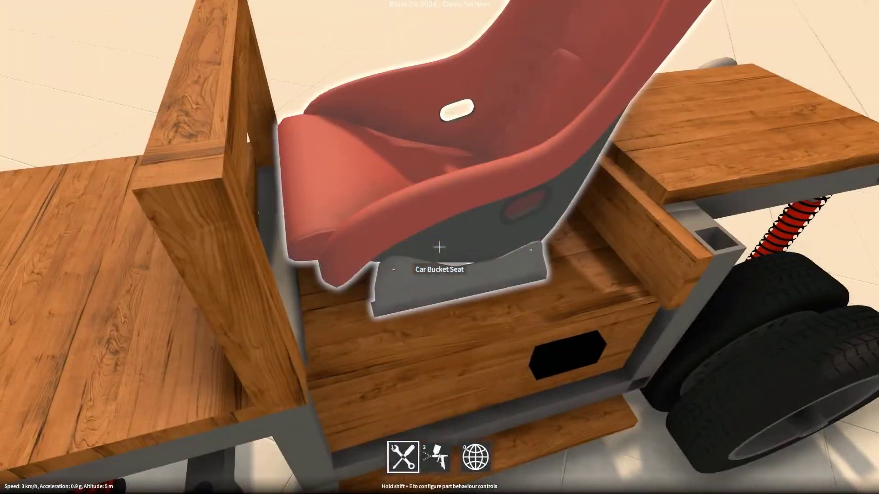
{"action": "scroll", "coordinate": [440, 248], "scroll_direction": "down", "scroll_amount": 3}
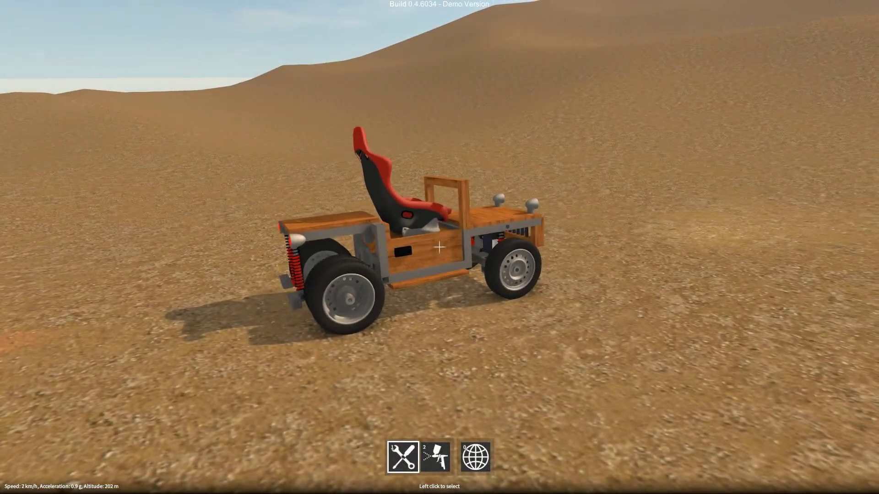
Step: Step back to view the whole wooden car, then sit in its Car Bucket Seat
{"action": "key", "text": "w"}
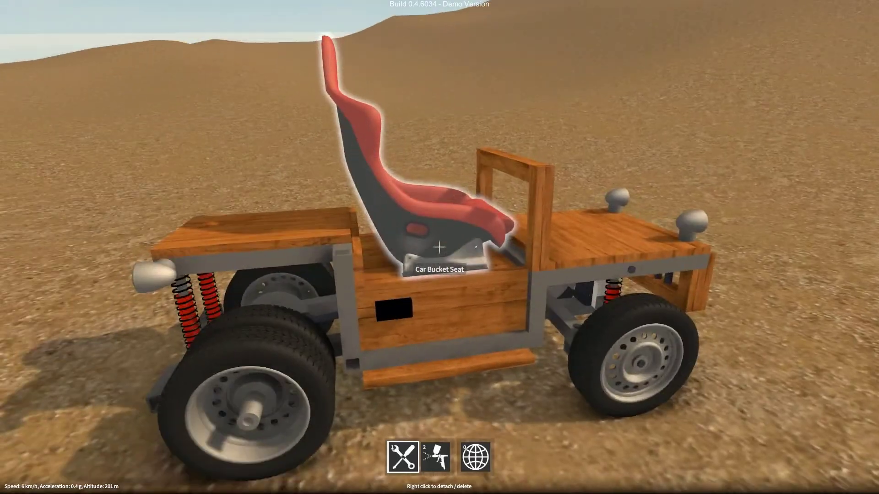
{"action": "left_click", "coordinate": [440, 247]}
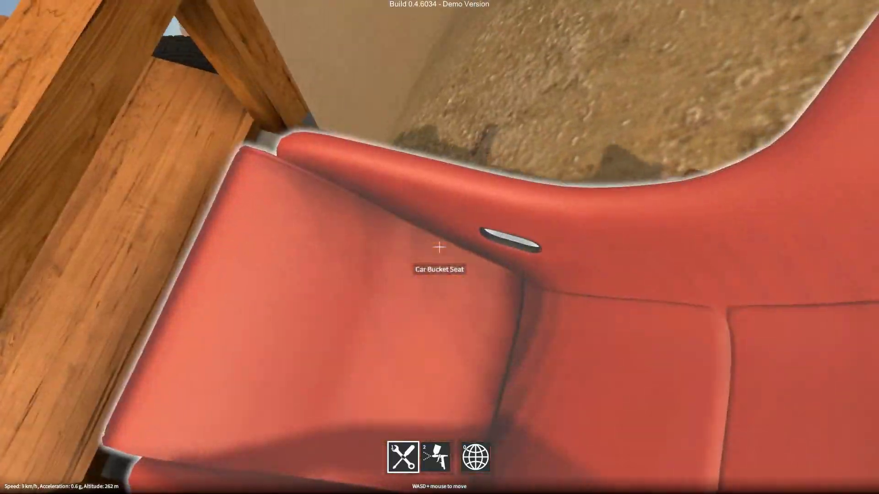
Step: Leave the bucket seat to view the car tilted on the dune slope from outside
{"action": "left_click", "coordinate": [439, 248]}
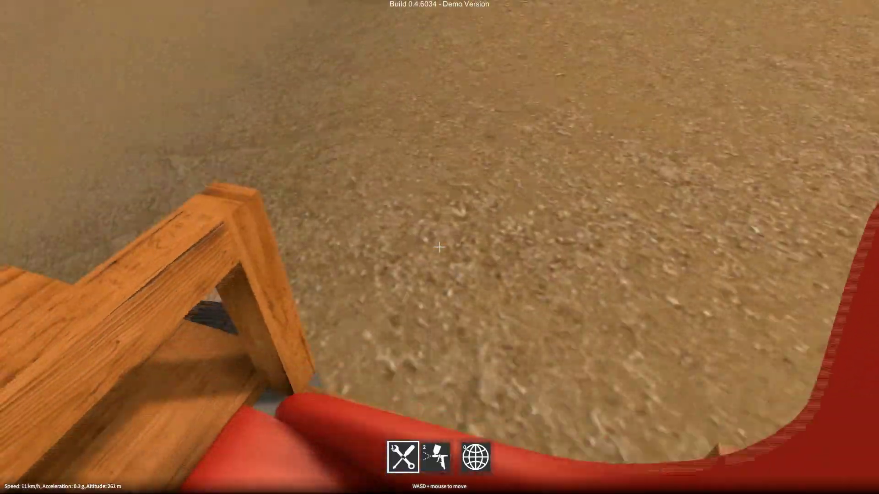